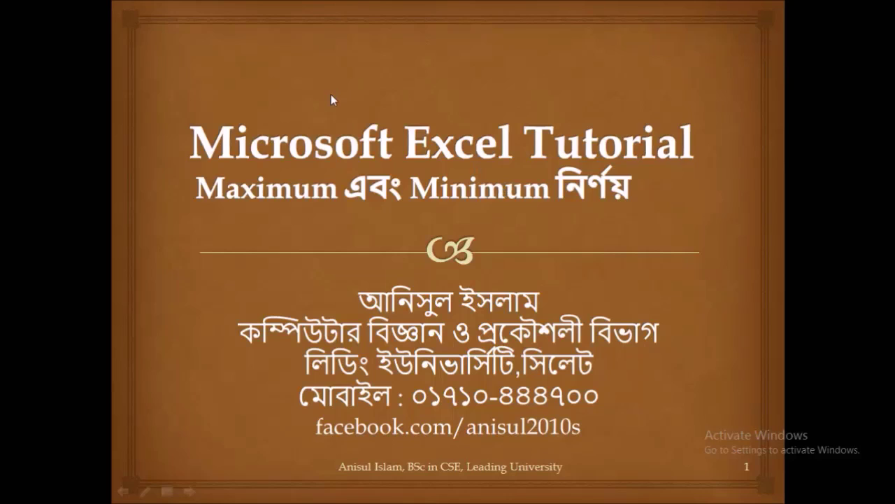
- Exit the PowerPoint slide show and switch to the Book1 workbook in Excel
key("Escape")
mouse_move(500, 495)
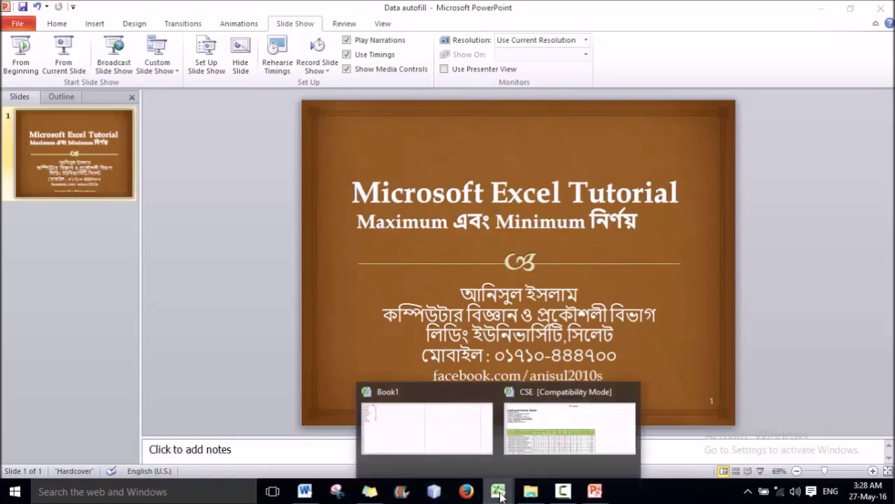
left_click(390, 411)
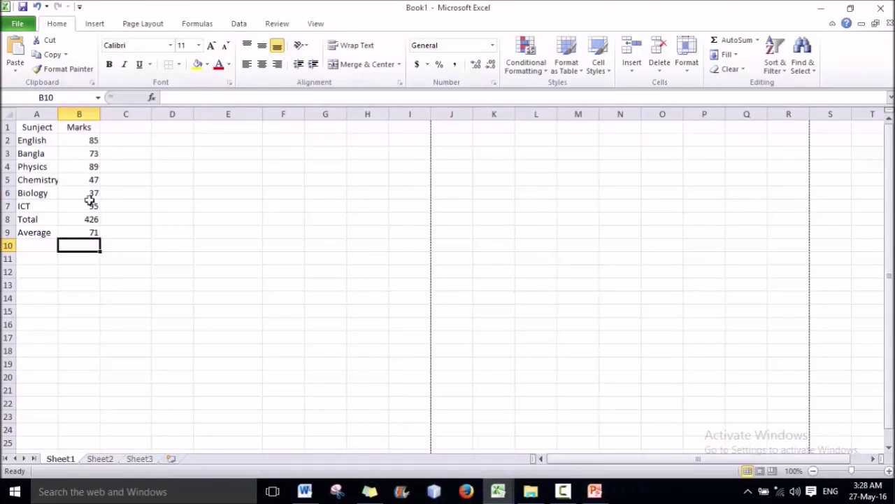
- Review the marks table, its Total and Average rows, and the six subject marks in B2:B7
left_click_drag(95, 231, 4, 127)
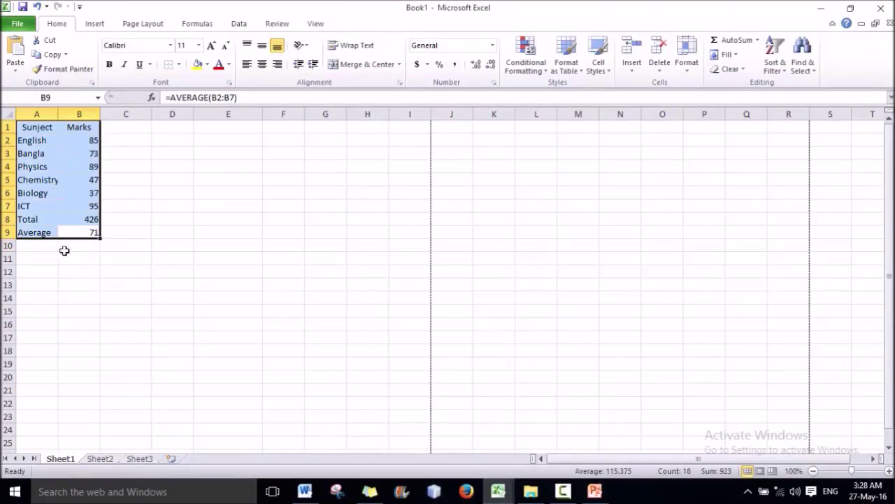
left_click(28, 221)
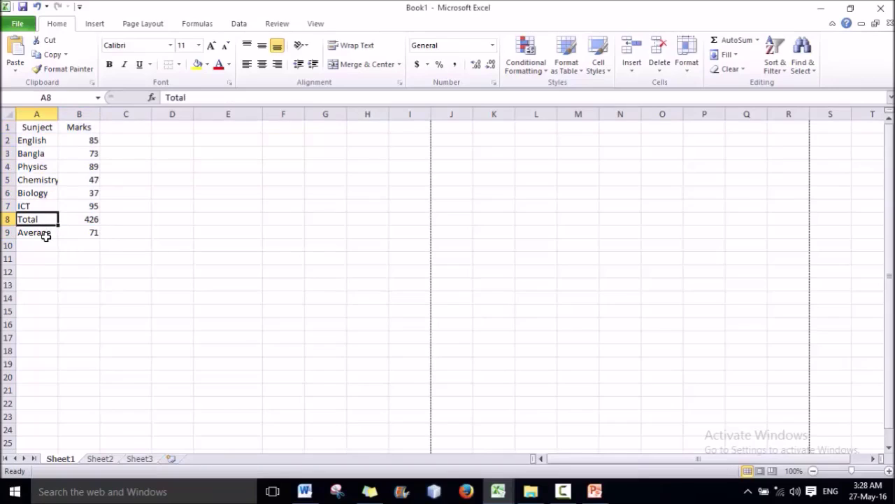
left_click(44, 234)
left_click(40, 244)
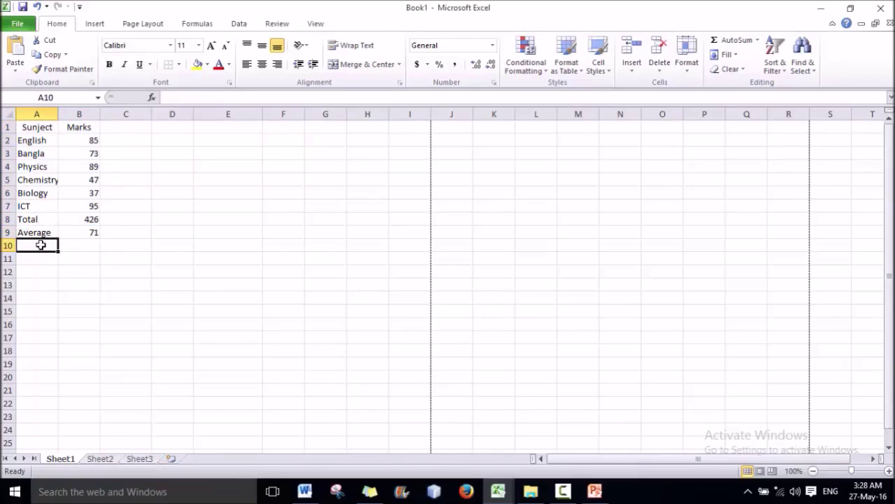
left_click_drag(69, 139, 96, 207)
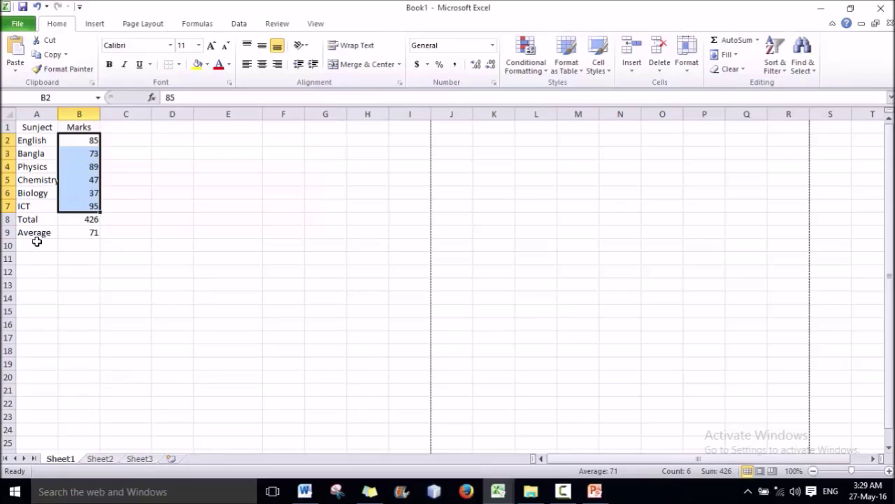
left_click_drag(84, 138, 95, 208)
left_click(32, 244)
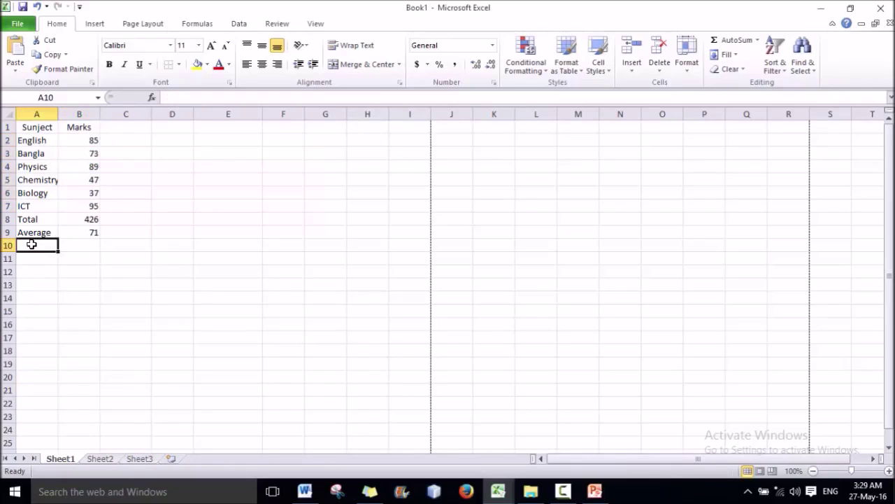
- Enter the label 'Maximum' in A10 and 'Minimum' in A11
type("Maximum")
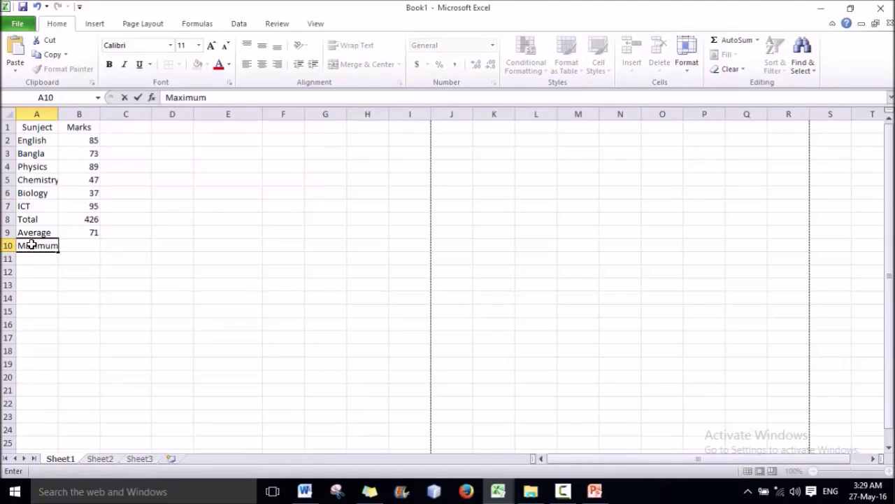
left_click(33, 256)
type("M")
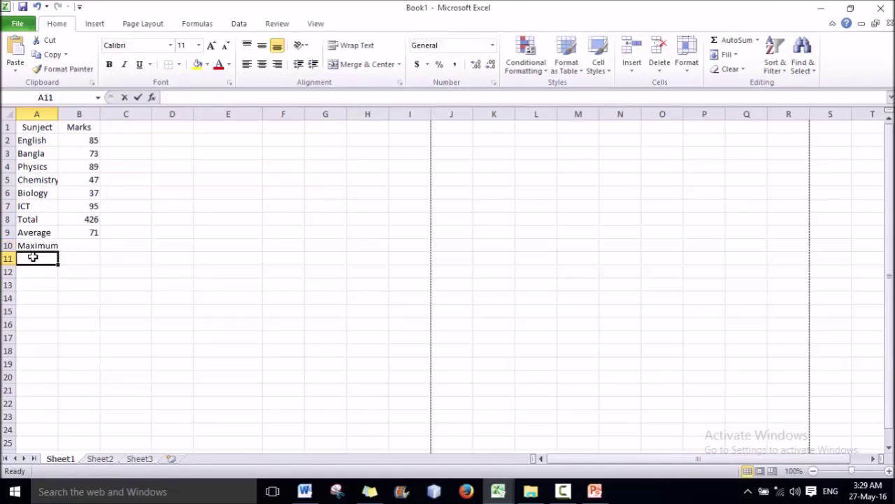
type("inimum")
left_click(74, 247)
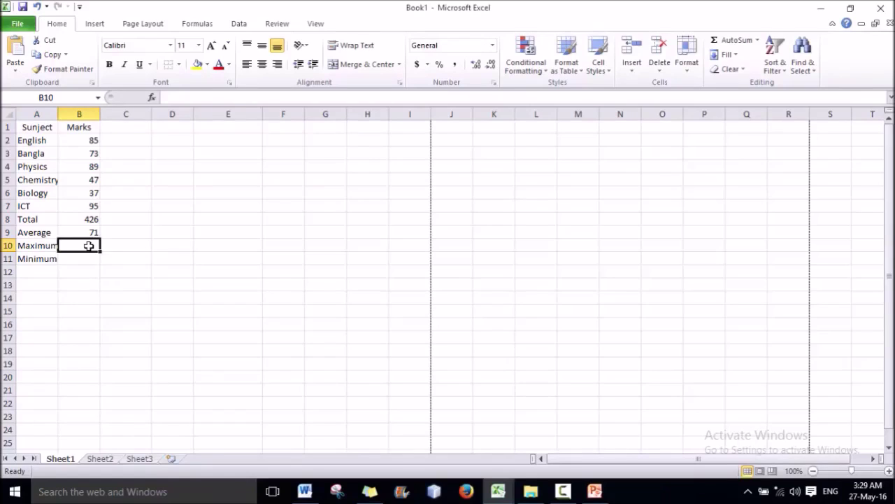
type("=")
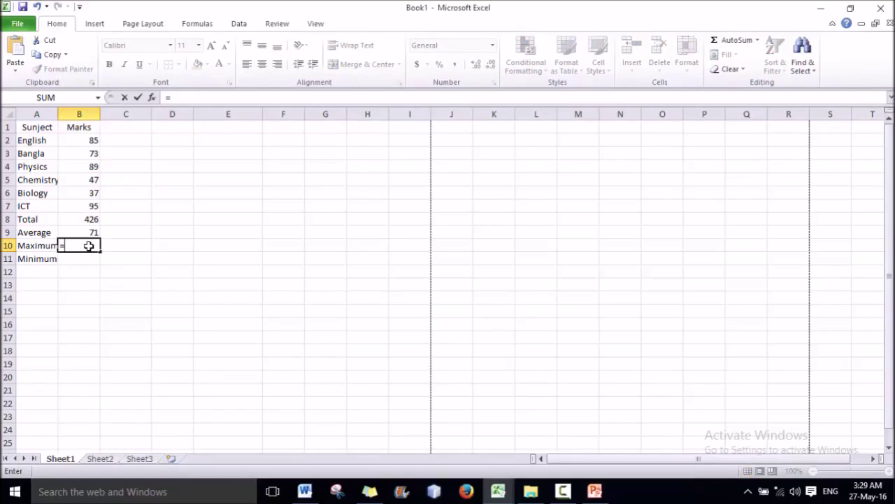
- Complete =max(B2:B7) in B10 so it shows the highest mark, 95
type("max")
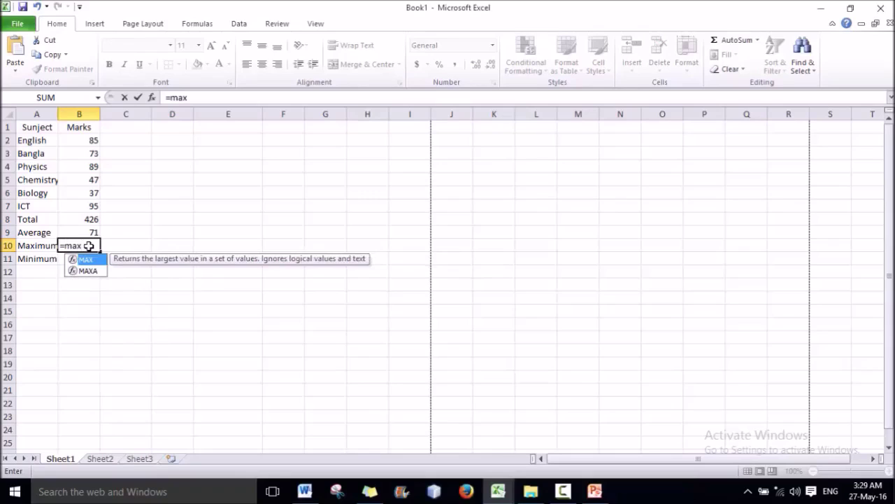
type("(")
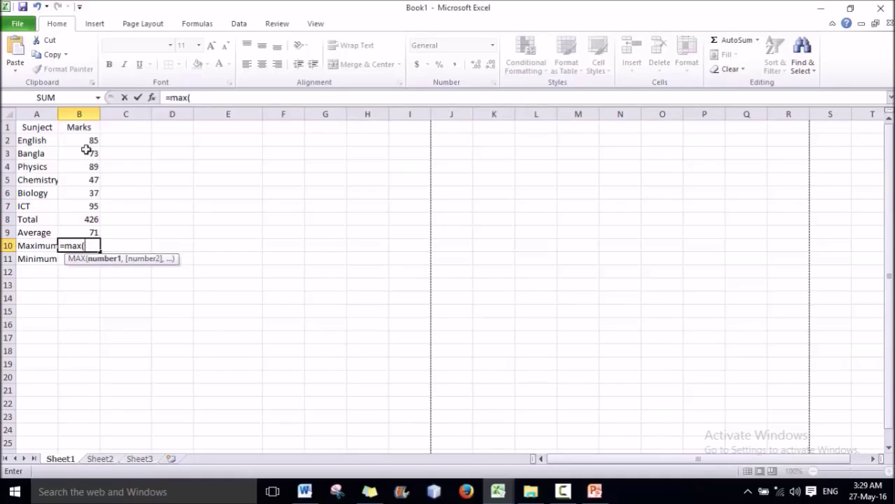
left_click_drag(82, 137, 93, 206)
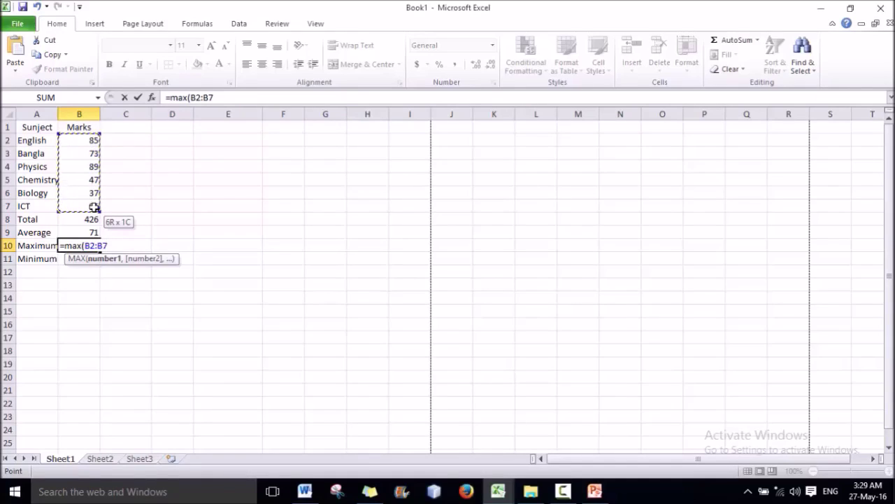
left_click_drag(94, 207, 94, 207)
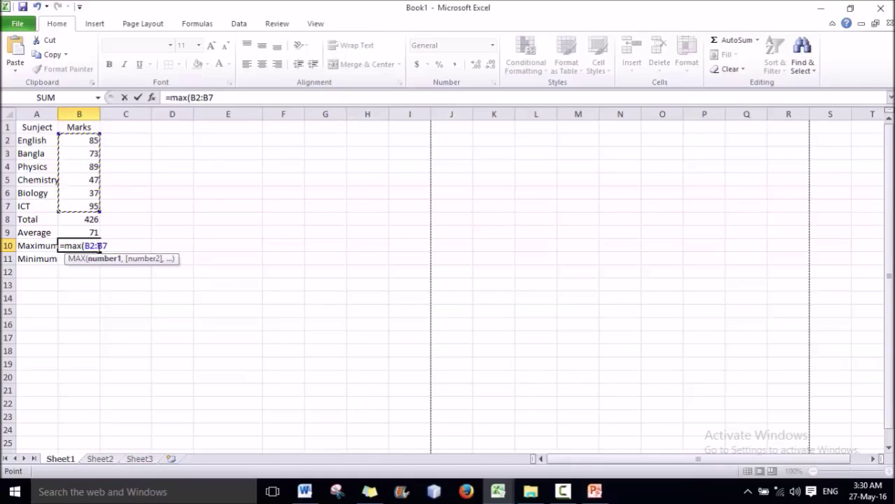
left_click(97, 245)
type(")")
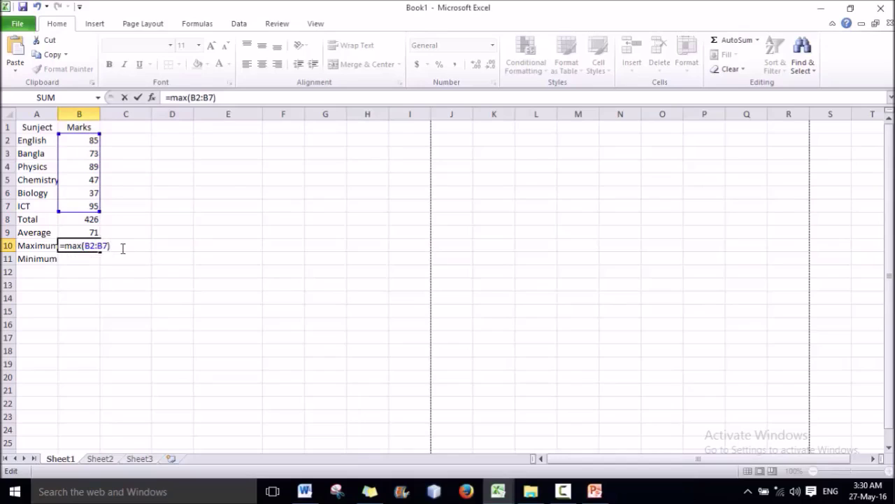
key("Return")
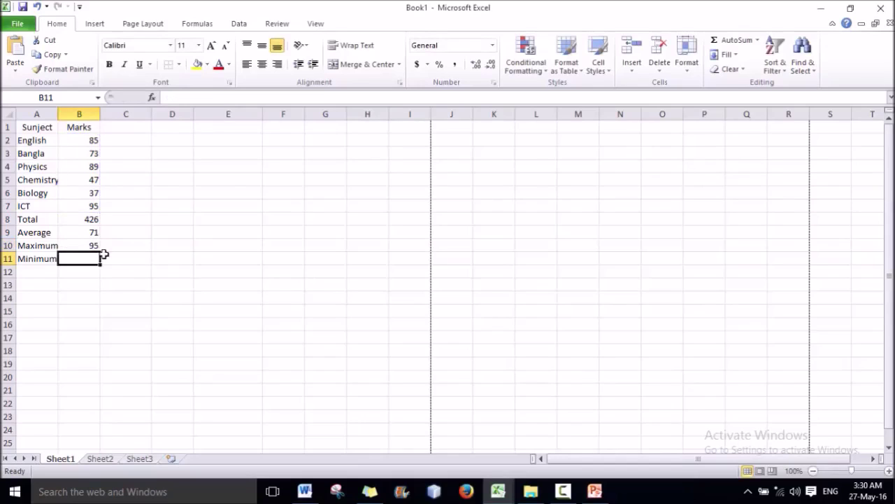
left_click(87, 243)
left_click_drag(80, 140, 91, 207)
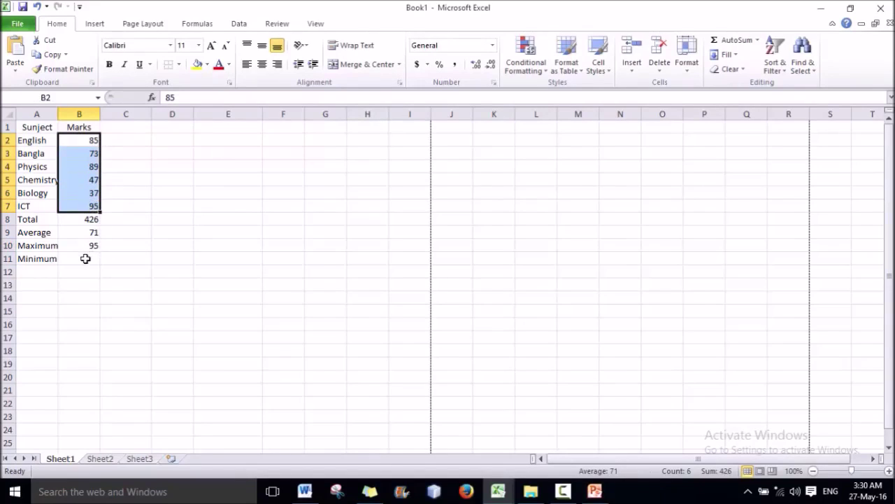
- Change the Physics mark in B4 to 97 and check that Maximum updates to 97
left_click(93, 165)
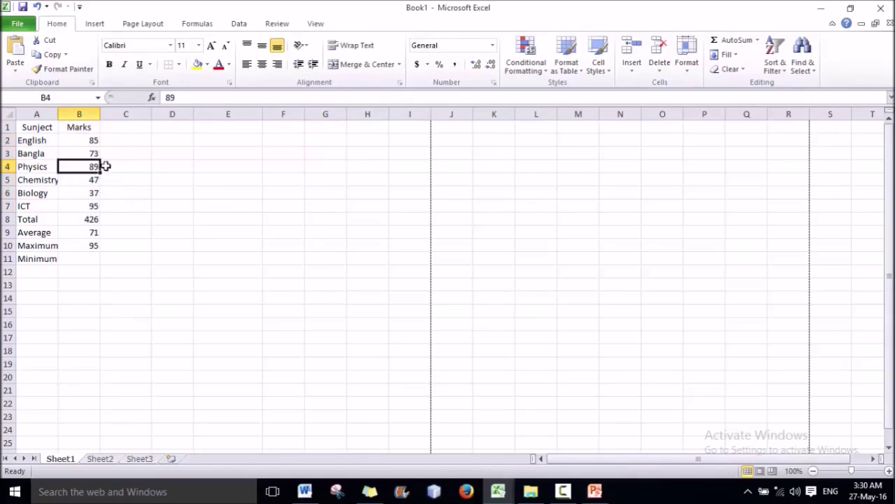
double_click(97, 166)
double_click(97, 166)
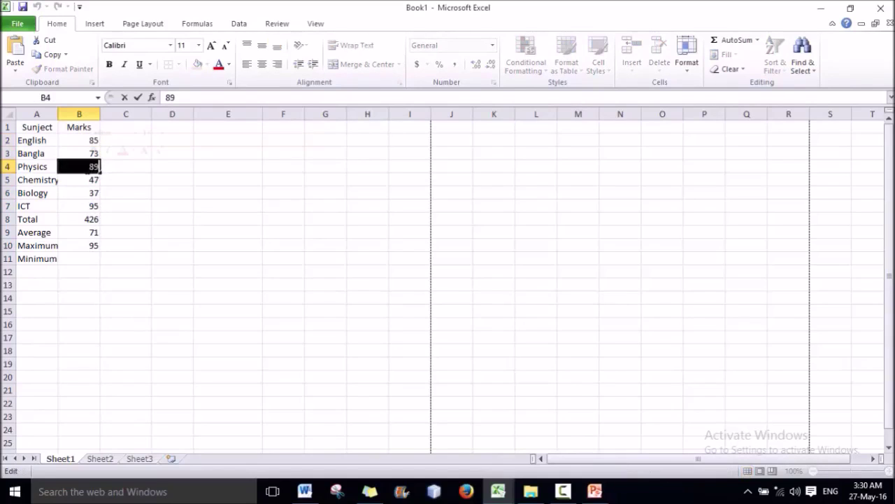
type("97")
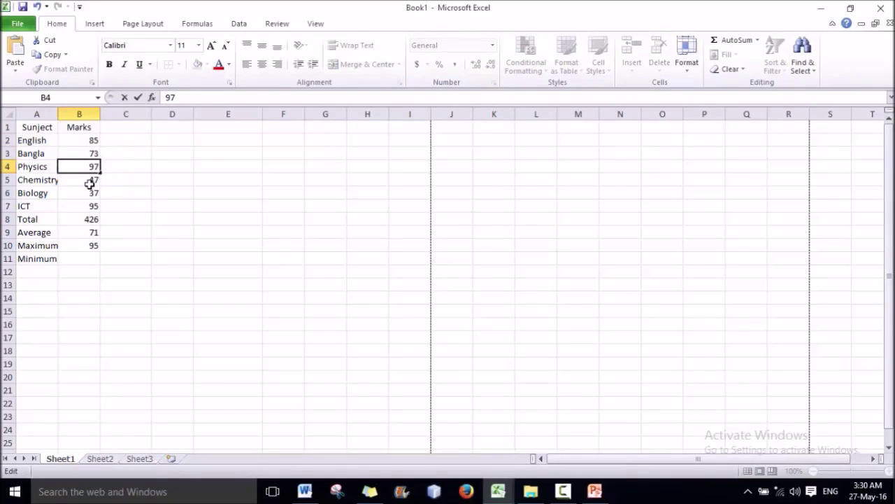
left_click(90, 181)
left_click(93, 246)
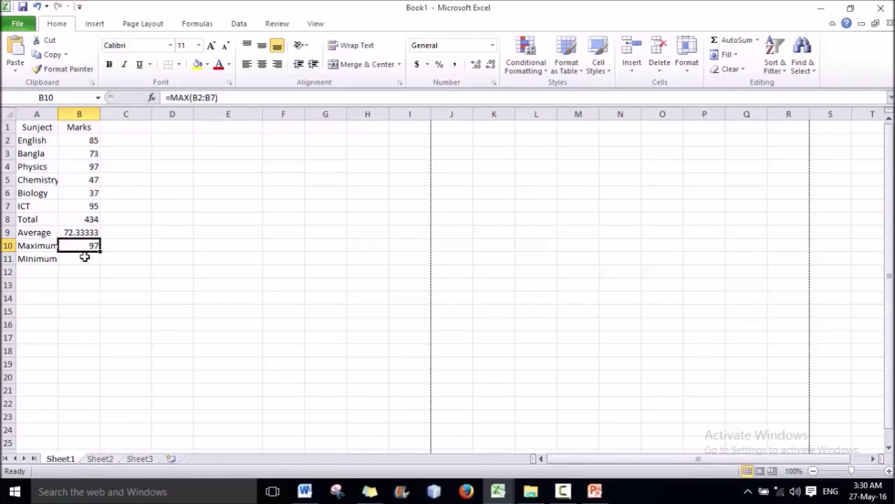
left_click(82, 257)
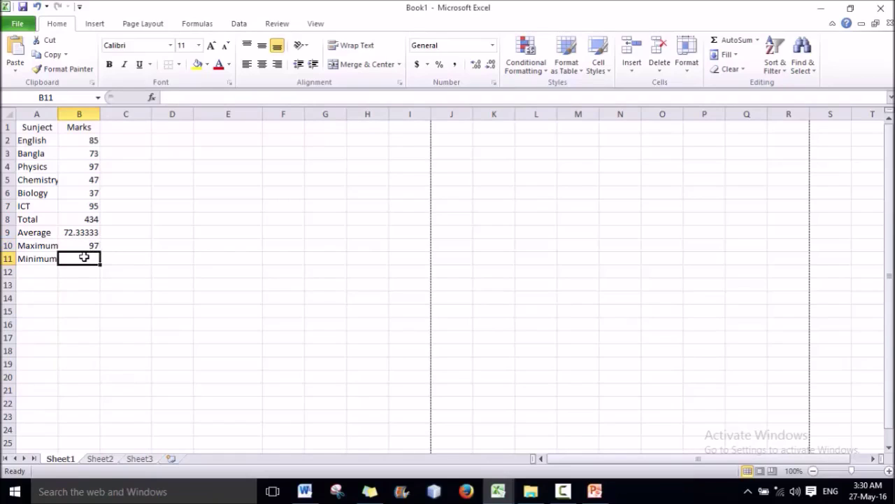
- Enter =min(B2:B7) in B11 so it shows the lowest mark, 37
type("=")
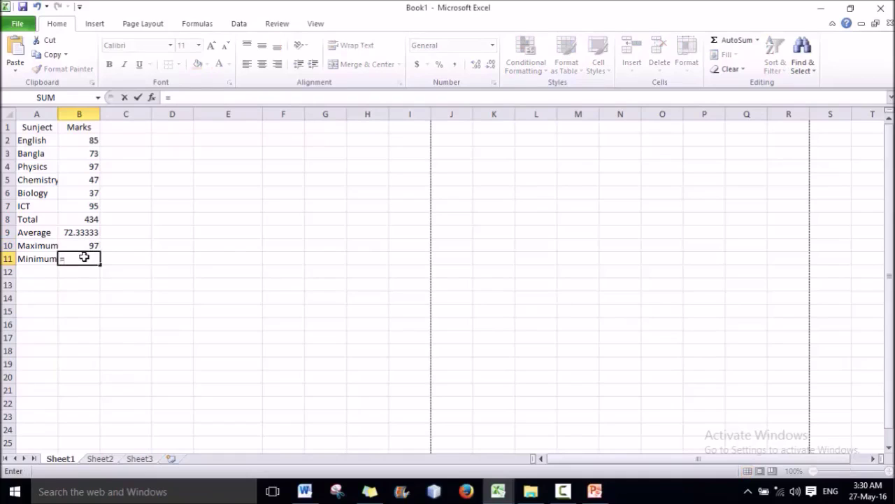
type("min")
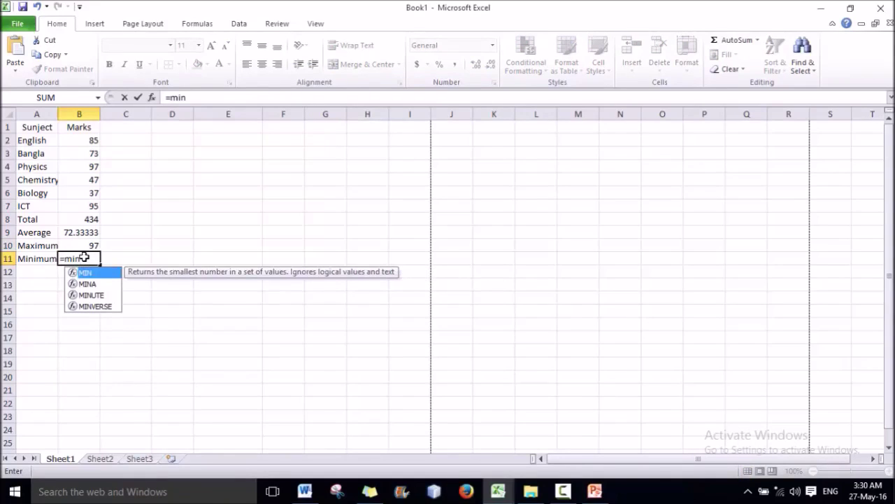
type("(")
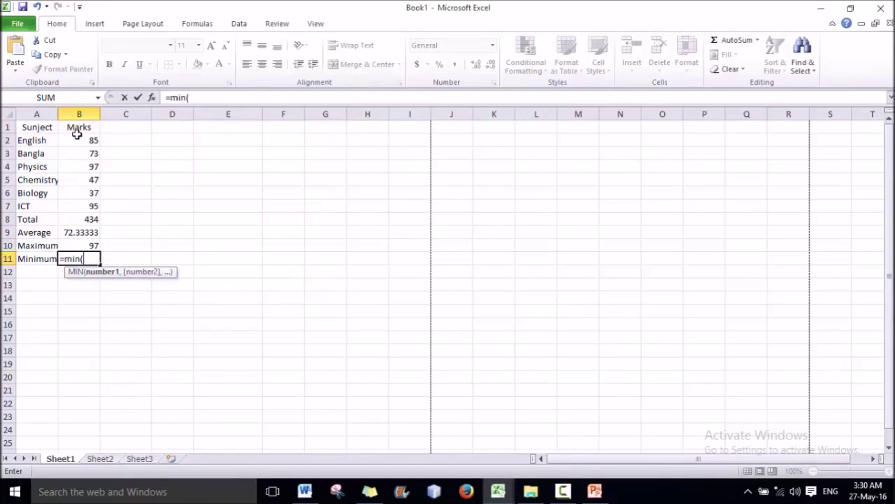
left_click_drag(69, 138, 86, 201)
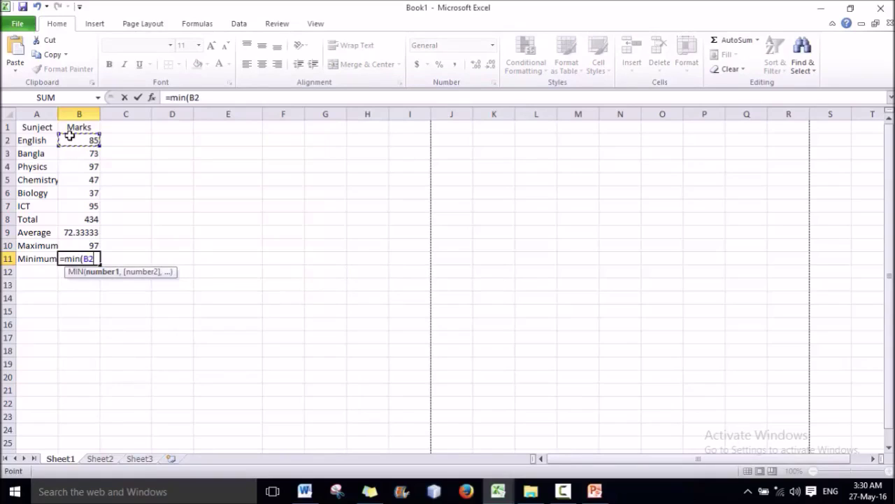
left_click_drag(86, 202, 88, 206)
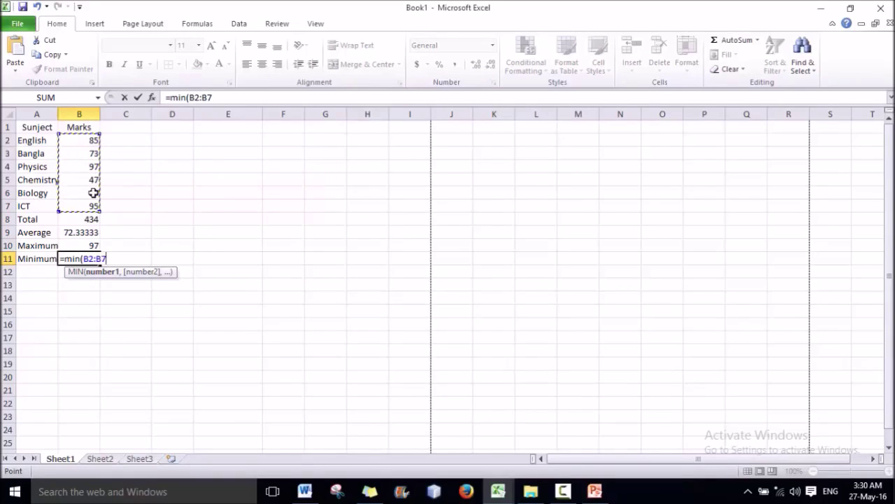
type(")")
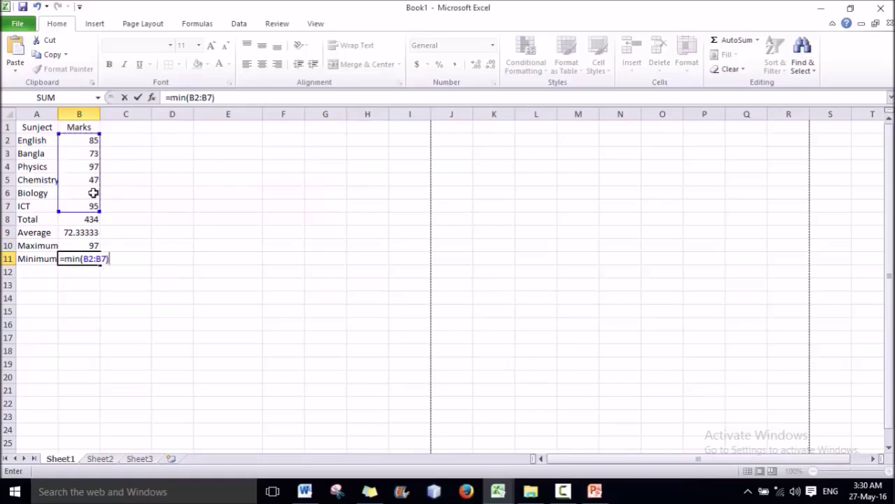
key("Return")
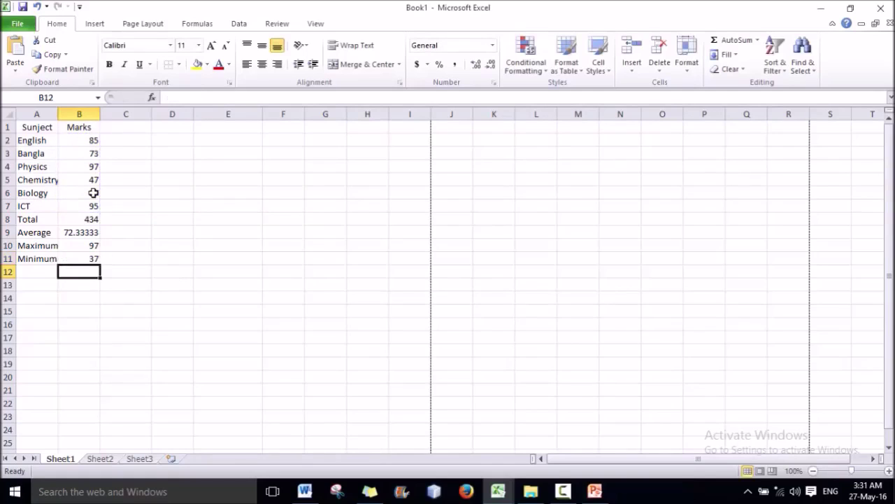
mouse_move(77, 143)
left_mouse_down()
mouse_move(100, 222)
mouse_move(100, 208)
left_mouse_up()
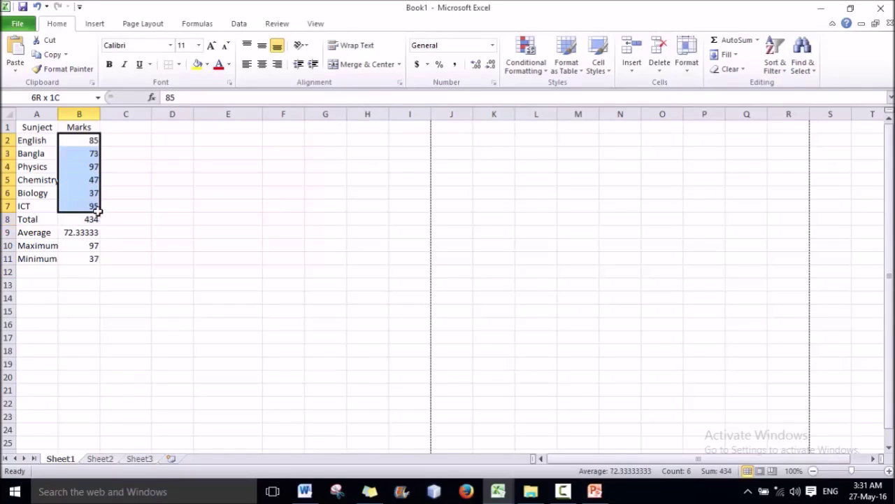
- Browse the AutoSum function list and close it without inserting anything
left_click(89, 246)
left_click(91, 258)
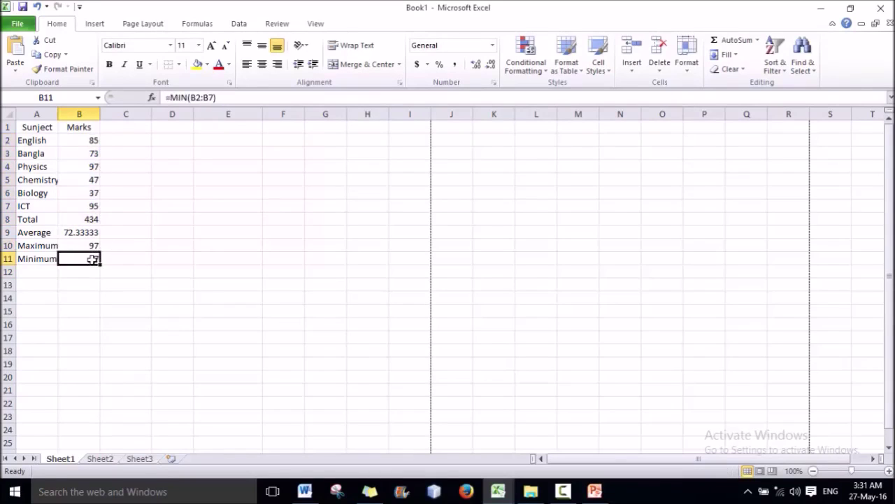
left_click(757, 40)
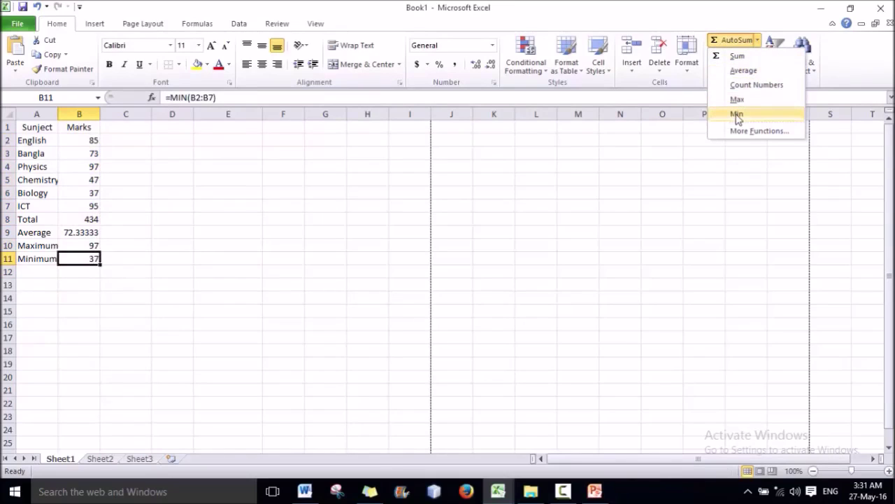
left_click(93, 254)
- Delete the Maximum and Minimum results from B10 and B11
left_click(82, 245)
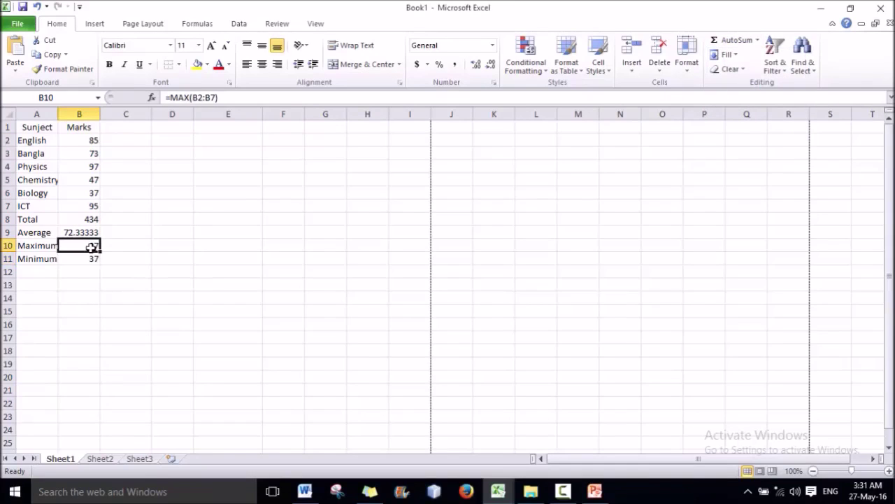
key("Delete")
left_click(83, 258)
key("Delete")
left_click(91, 245)
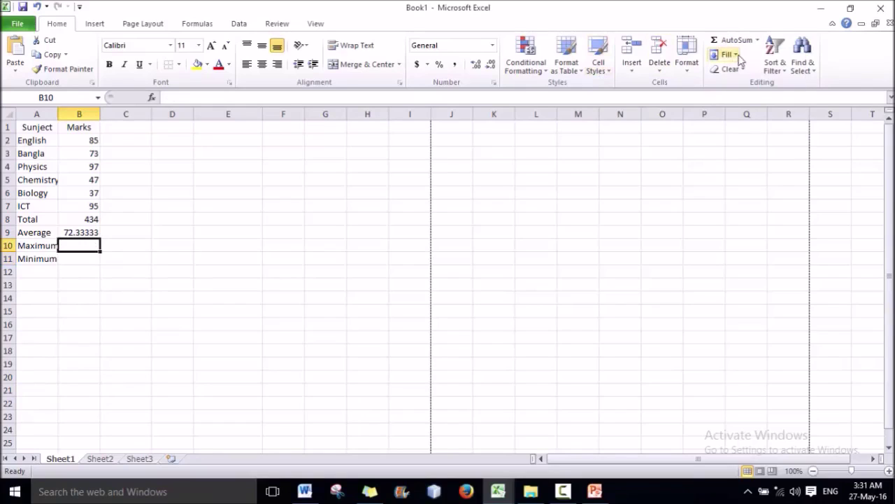
- Insert AutoSum Max in B10 with the range corrected to B2:B7, giving 97
left_click(757, 40)
left_click(737, 99)
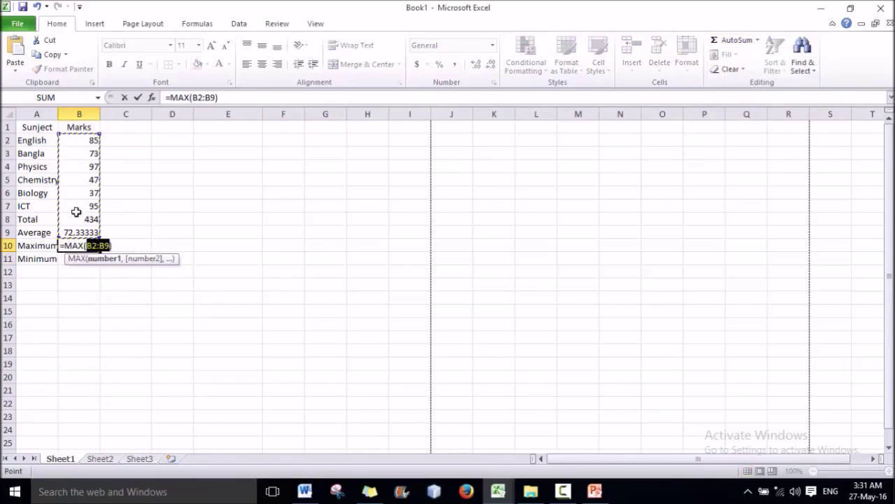
mouse_move(79, 140)
left_mouse_down()
mouse_move(84, 219)
mouse_move(99, 210)
left_mouse_up()
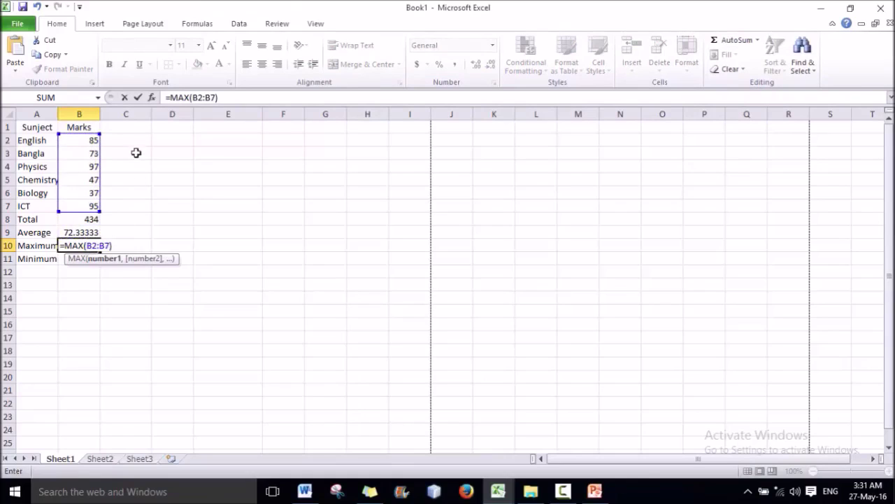
key("Return")
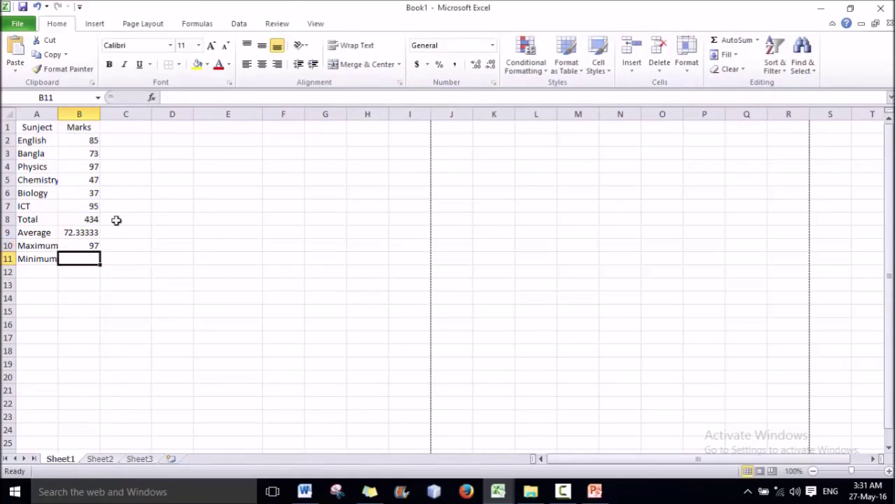
left_click(758, 40)
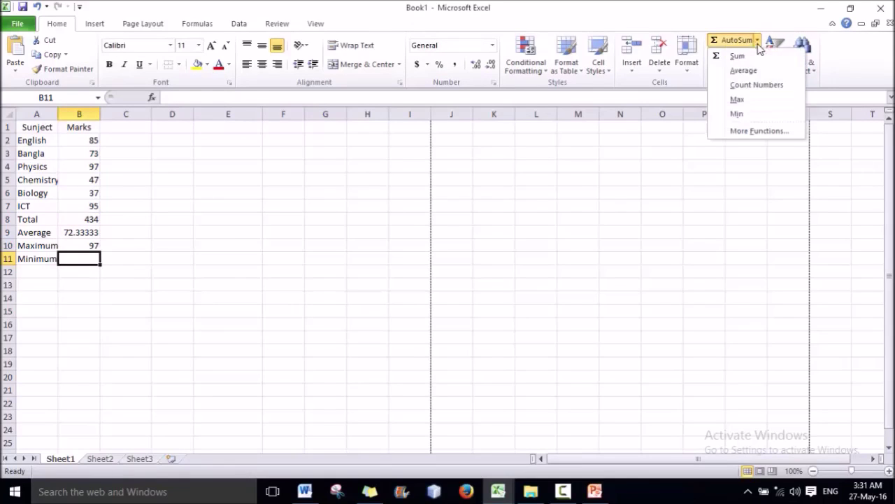
- Insert AutoSum Min in B11 with the range set to B2:B7, giving 37
left_click(740, 113)
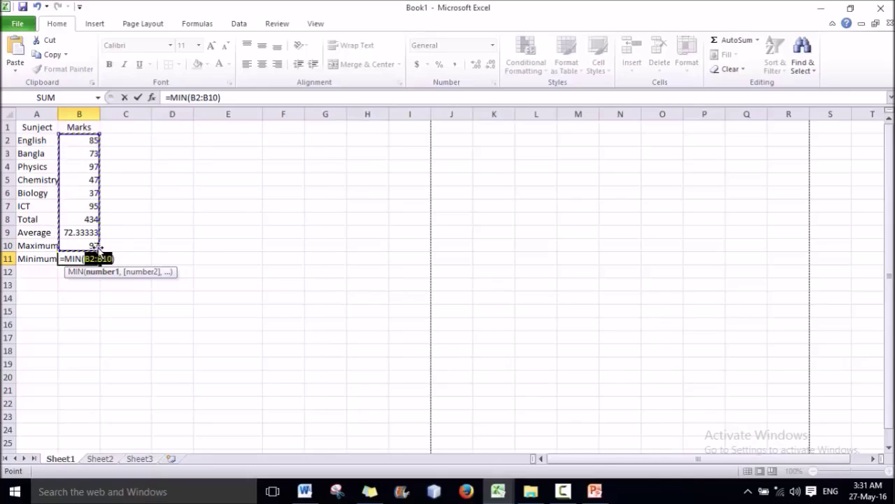
left_click_drag(94, 246, 85, 234)
left_click_drag(72, 138, 88, 207)
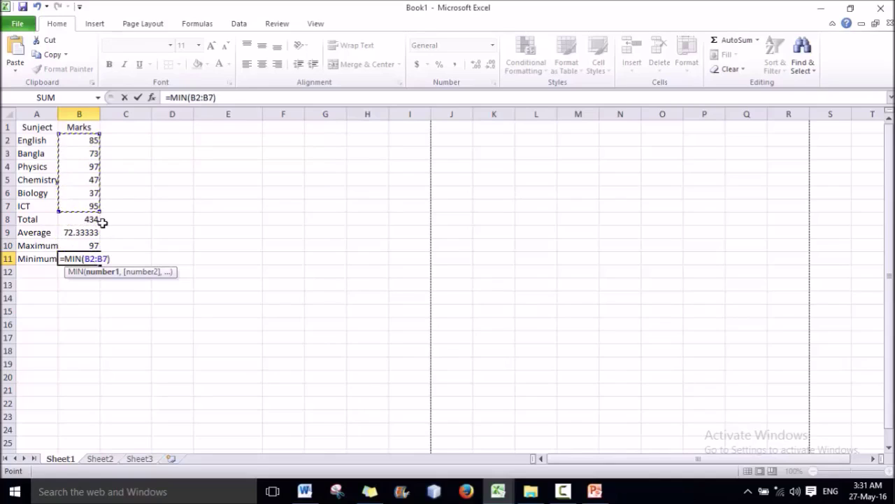
key("Return")
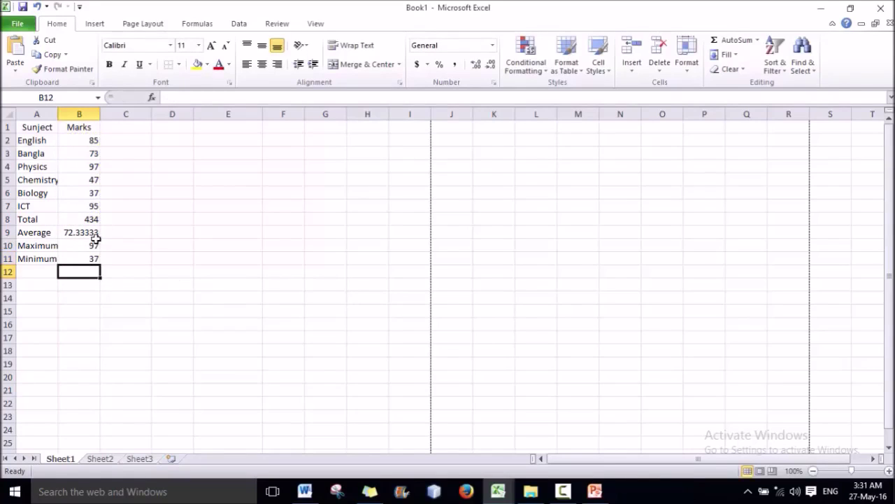